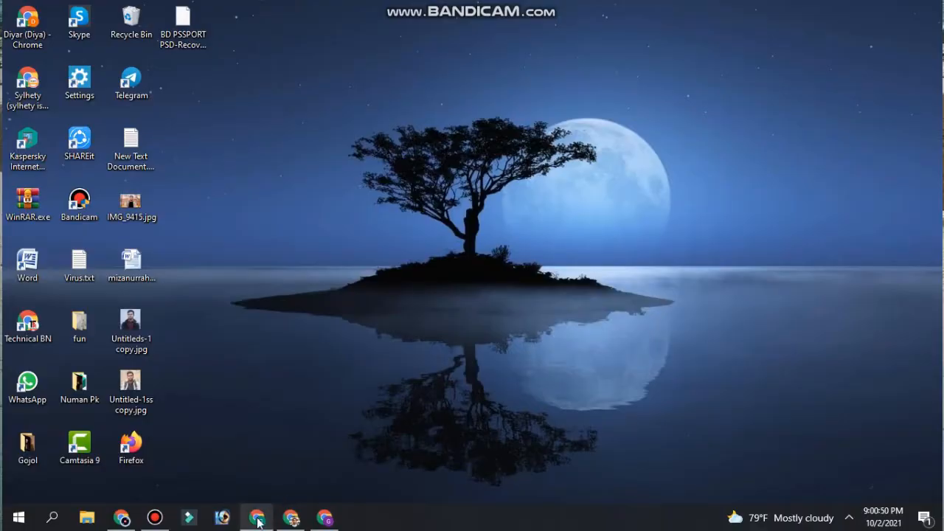
Step: Switch to the Chrome window with the solo.to home page and check its web address
left_click(293, 520)
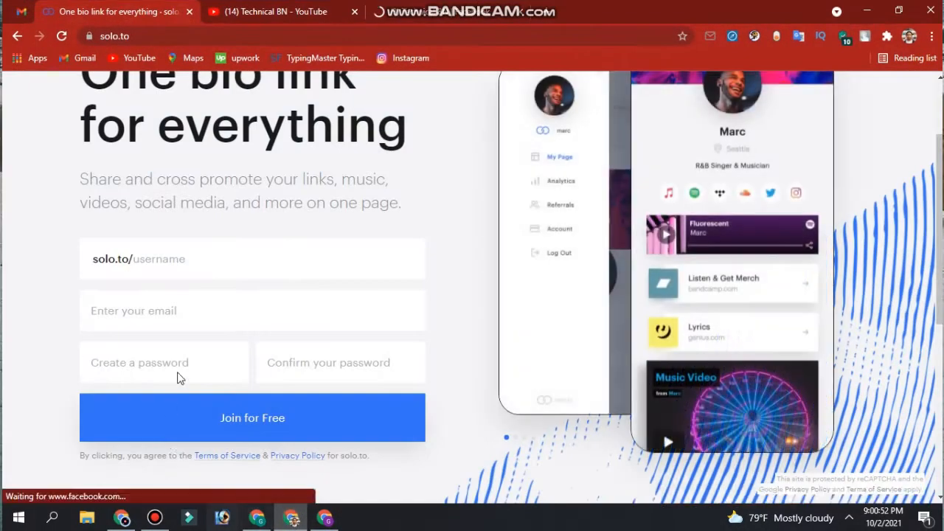
scroll(248, 336, "down", 2)
scroll(248, 339, "up", 2)
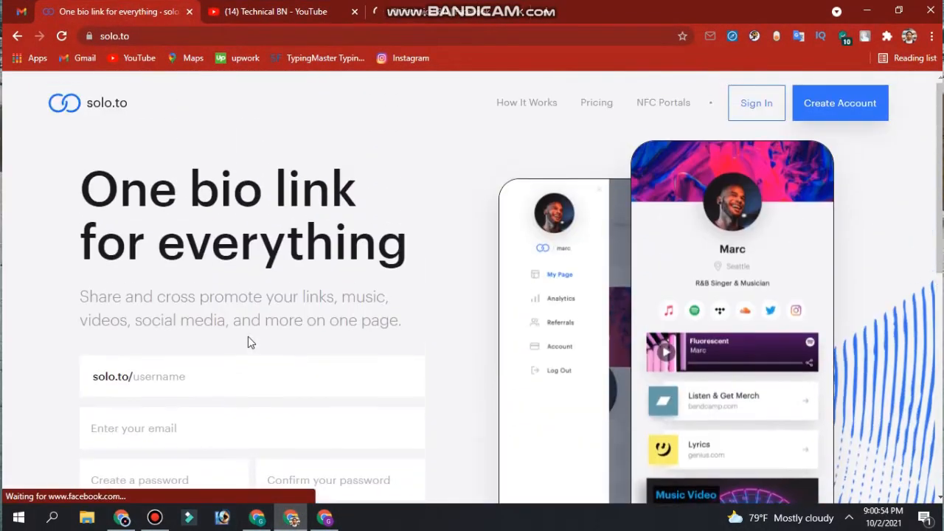
left_click(151, 37)
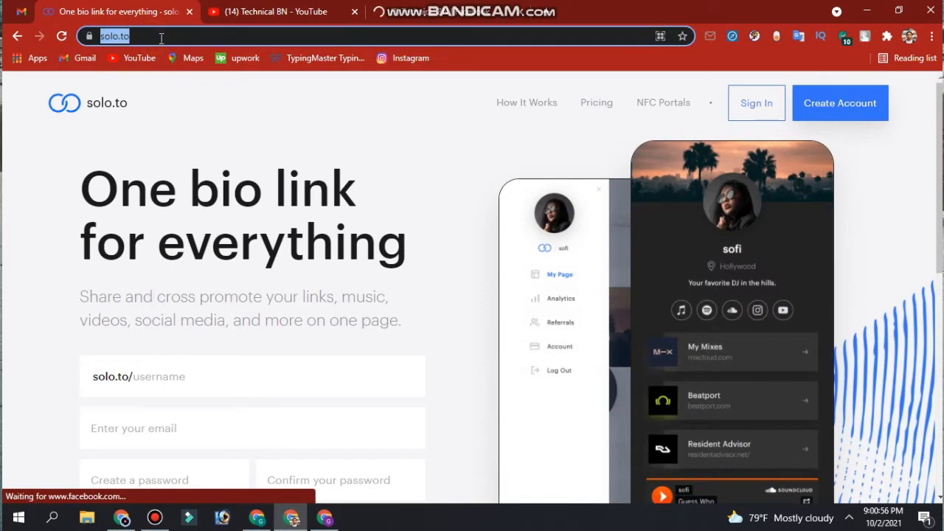
left_click(151, 36)
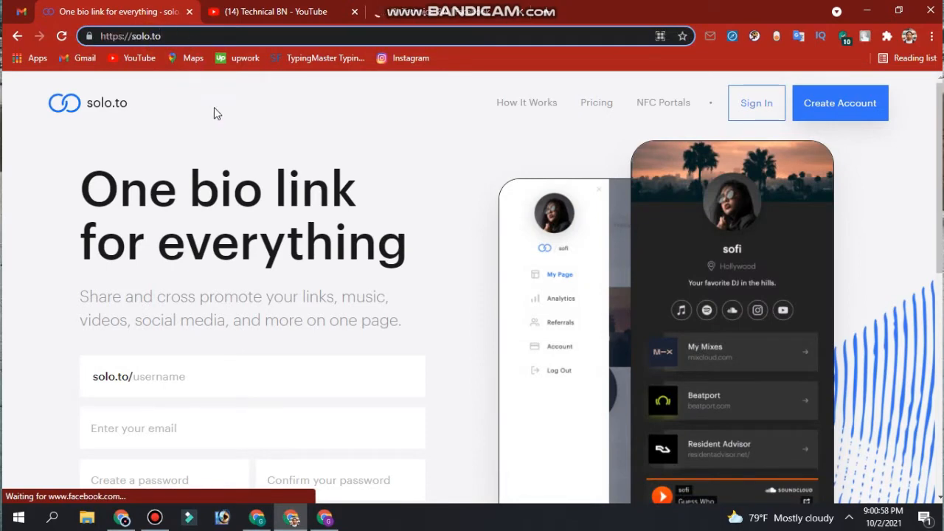
Step: Enter technicalbn as the sign-up username and paste the account's email address
scroll(236, 147, "down", 2)
left_click(231, 235)
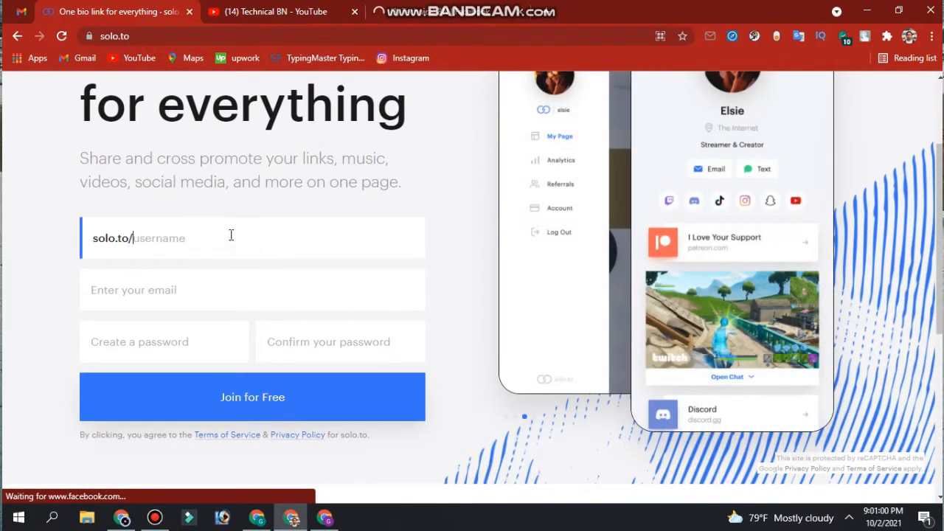
type("te")
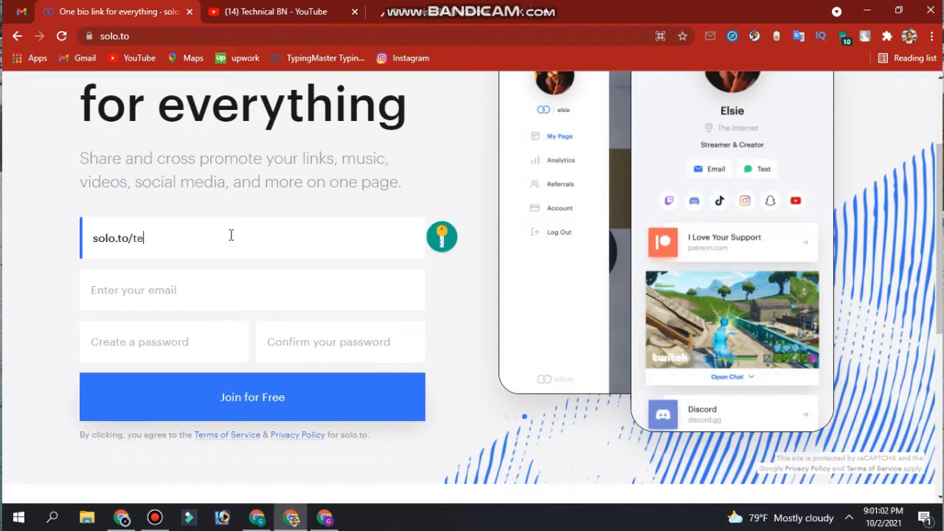
type("chnicalbn")
left_click(185, 277)
right_click(190, 299)
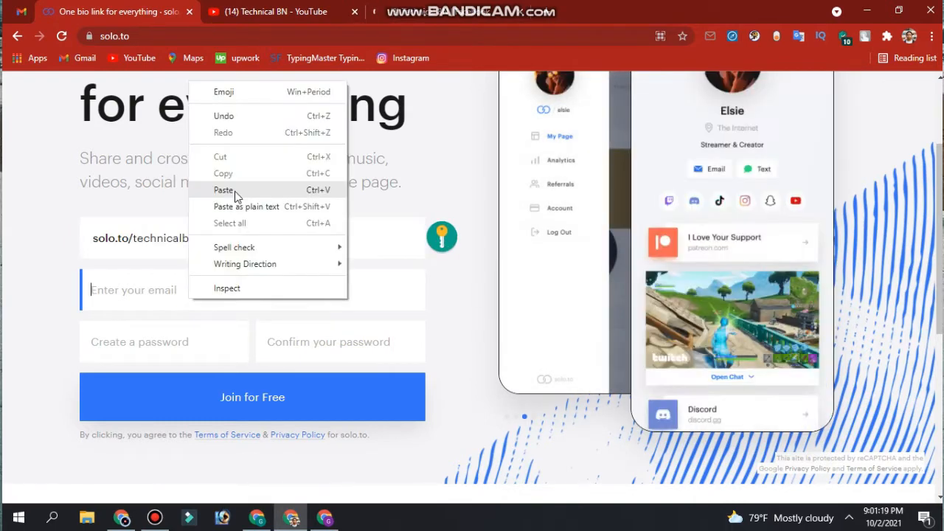
left_click(223, 189)
Step: Fill in the new account's password using the suggested one and confirm it
left_click(177, 341)
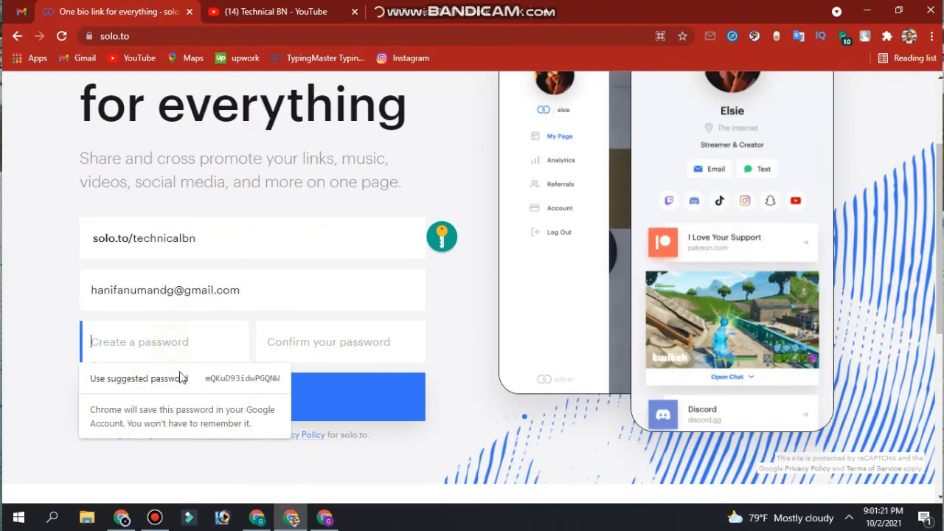
left_click(233, 374)
left_click(306, 343)
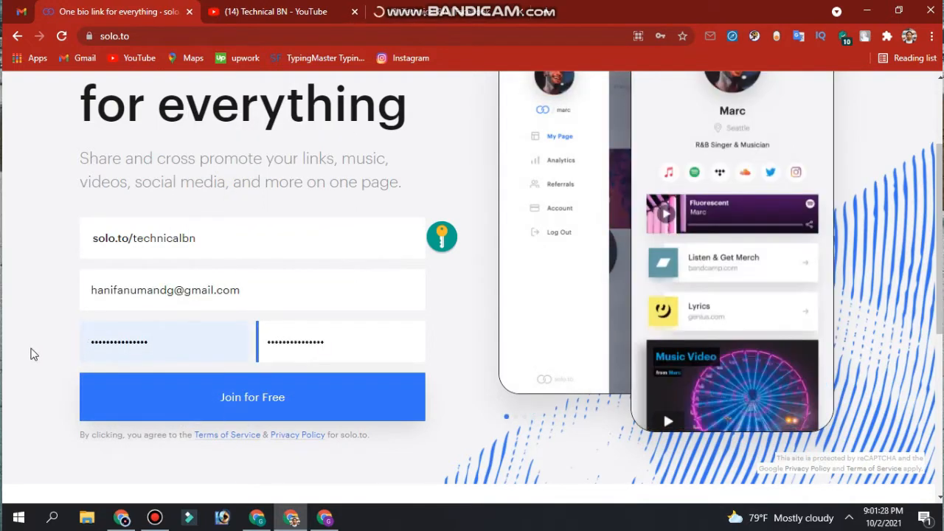
left_click(31, 350)
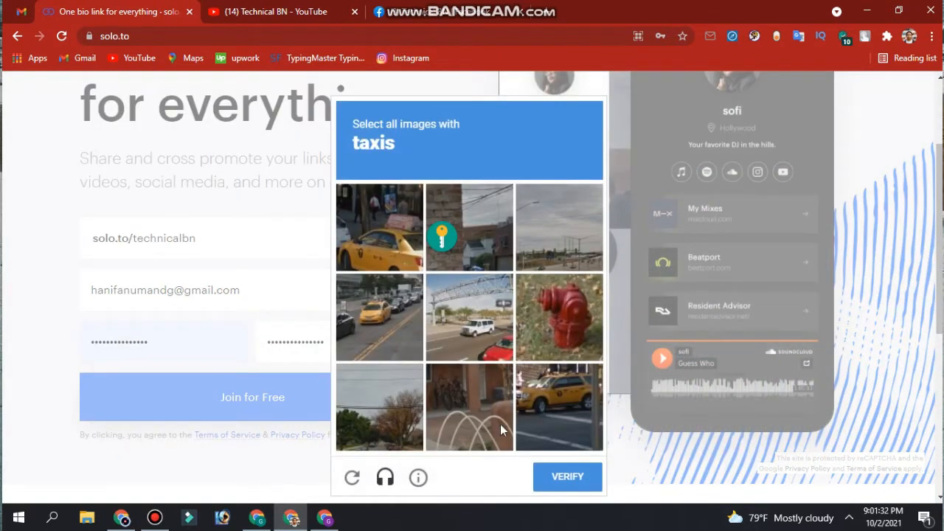
Step: Solve the sign-up captcha by selecting all images with taxis to finish creating the account
left_click(376, 251)
left_click(393, 329)
left_click(578, 404)
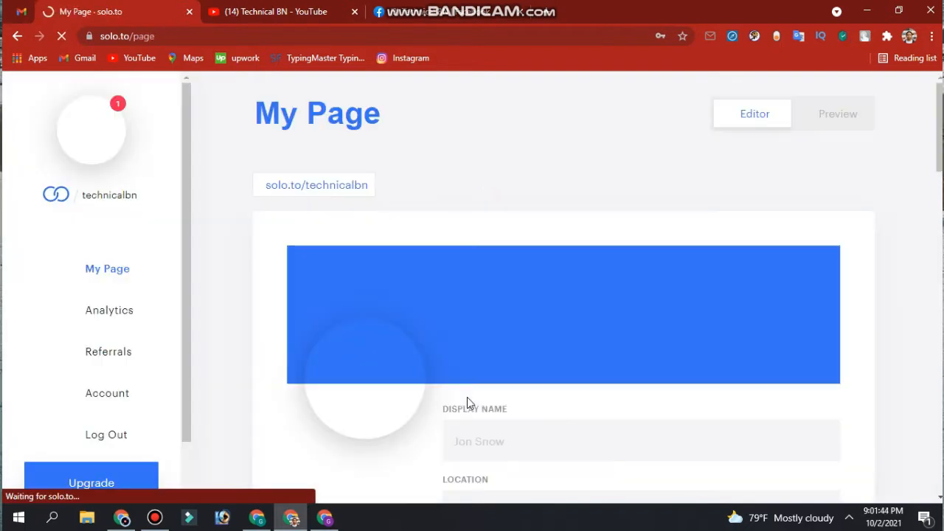
Step: Go through all the slides of the welcome tour and close it
scroll(499, 257, "down", 2)
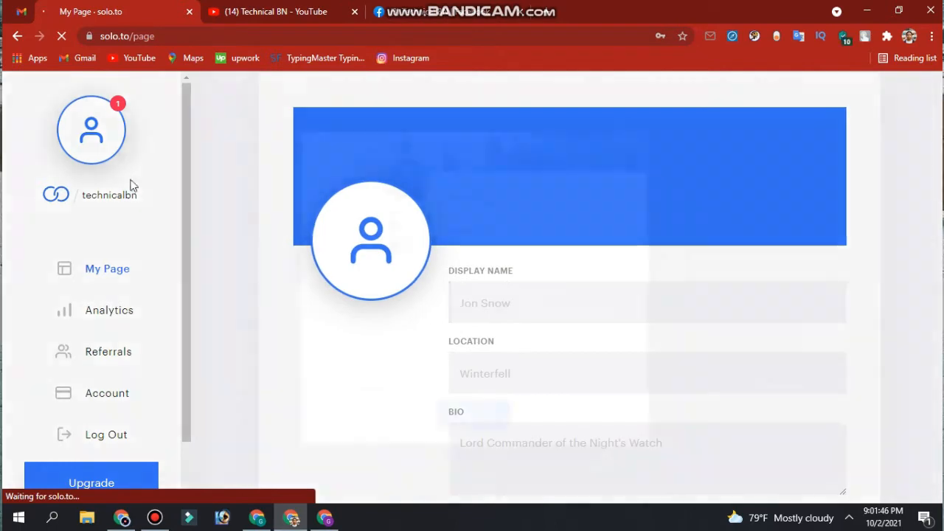
left_click(480, 420)
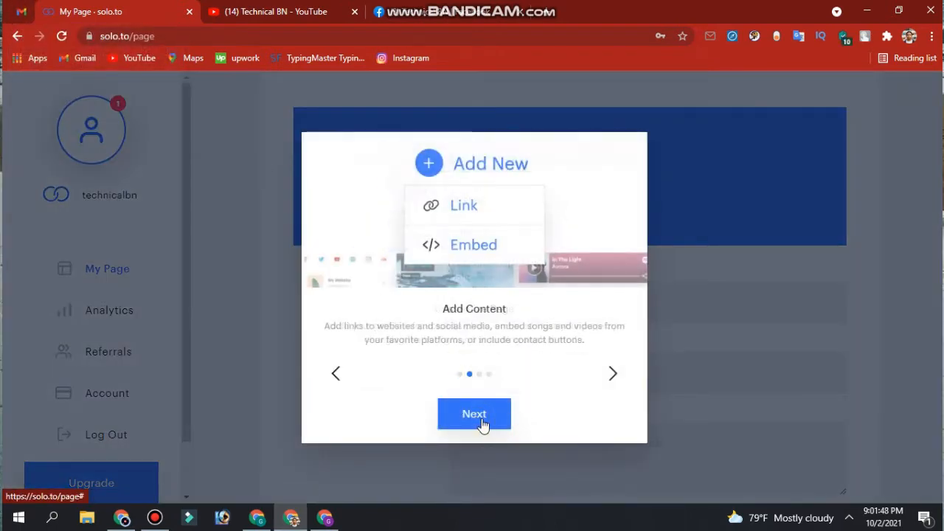
left_click(481, 419)
left_click(483, 418)
left_click(485, 418)
Step: Upload a portrait photo as the profile picture, zoomed out fully in the circular crop
scroll(486, 419, "down", 2)
scroll(421, 312, "up", 2)
scroll(472, 297, "down", 2)
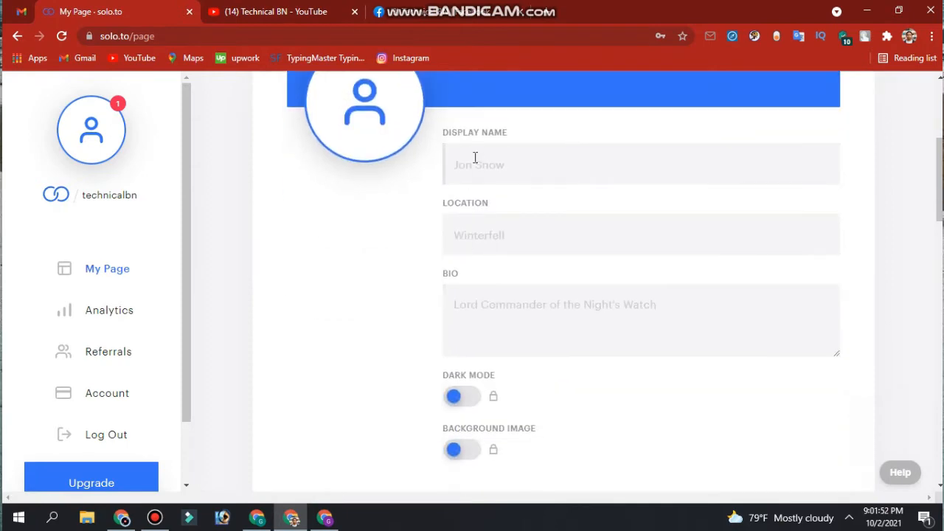
left_click(369, 101)
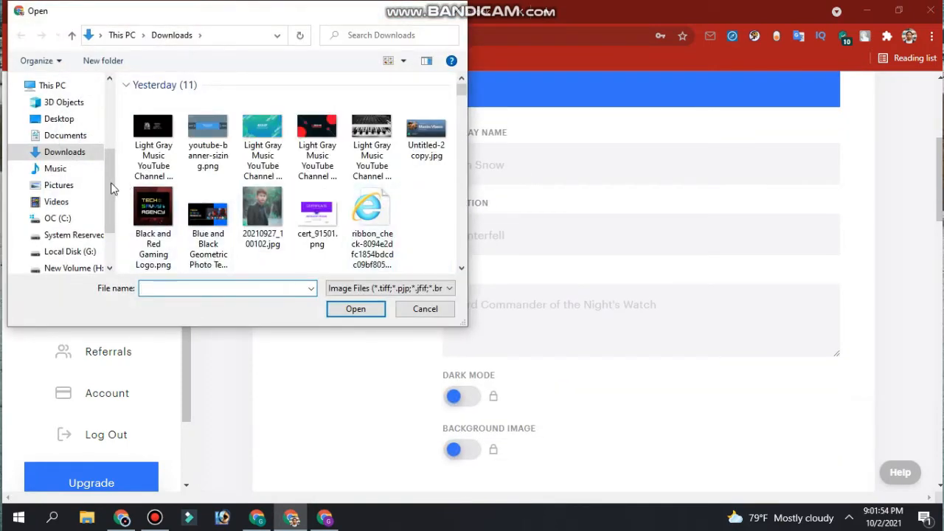
scroll(113, 188, "up", 1)
left_click(63, 157)
left_click(163, 193)
left_click(356, 308)
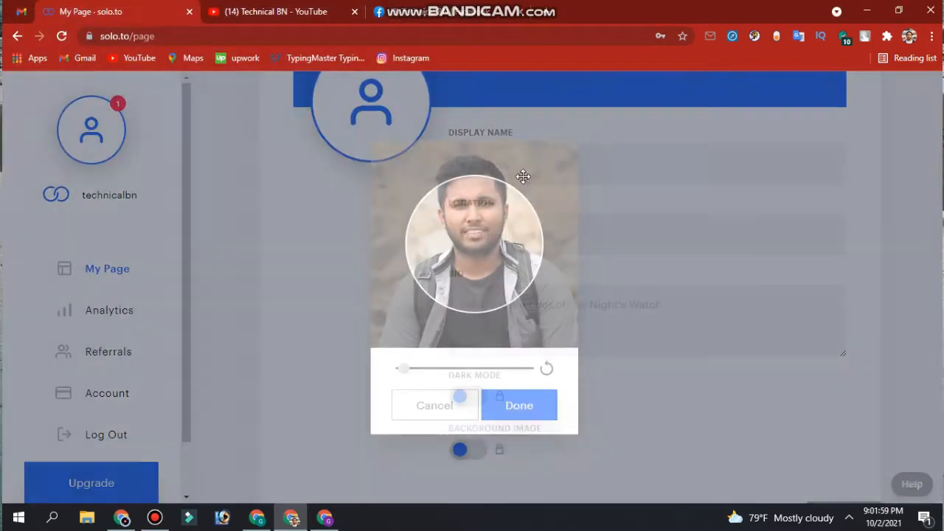
left_click_drag(422, 368, 392, 372)
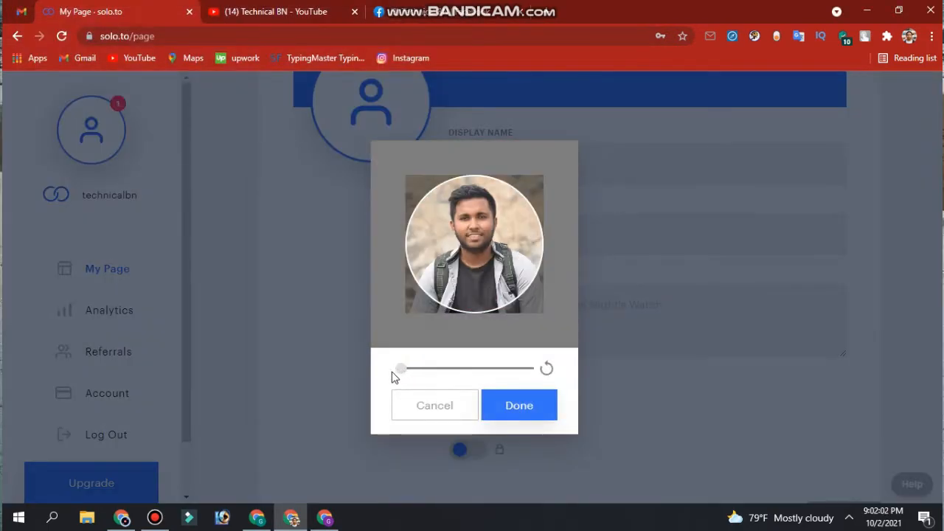
left_click(499, 400)
Step: Copy the channel name Technical BN from its YouTube page and paste it as the display name
key("ctrl+Tab")
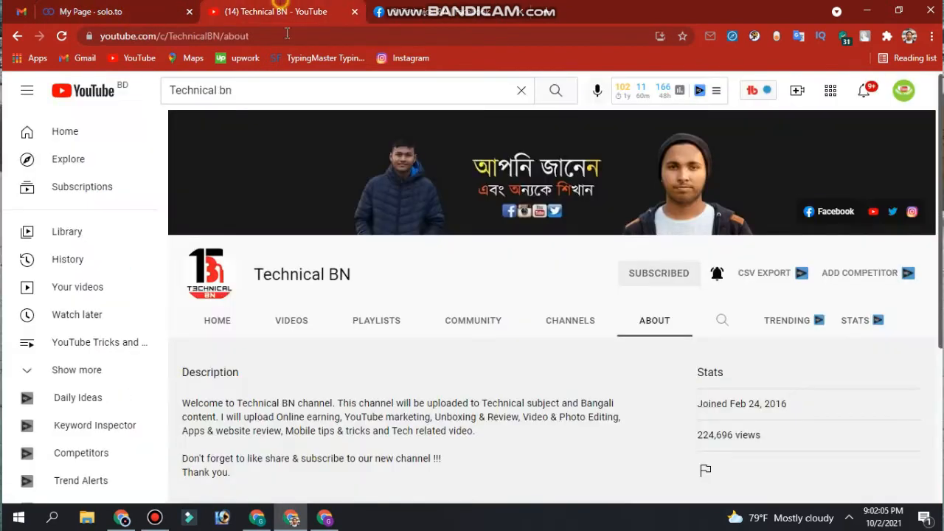
triple_click(284, 273)
right_click(286, 274)
left_click(317, 280)
left_click(150, 5)
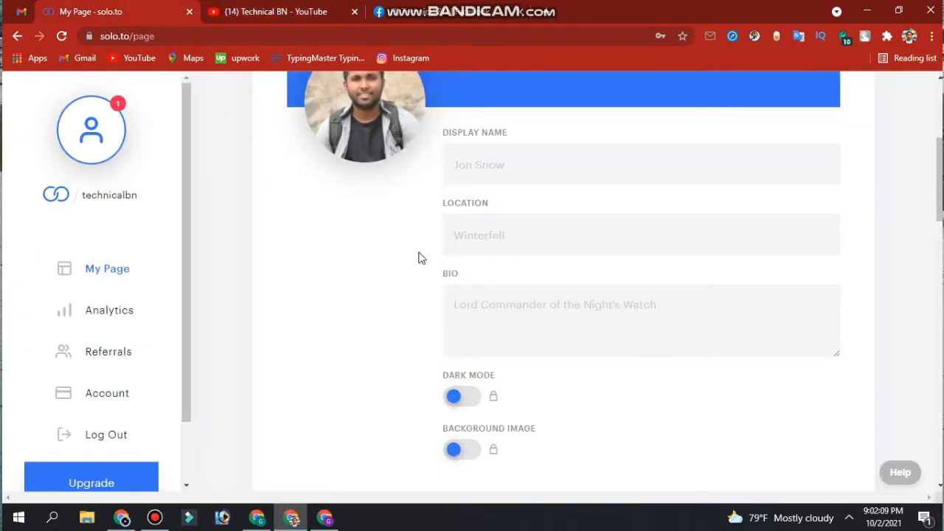
left_click(470, 163)
right_click(473, 166)
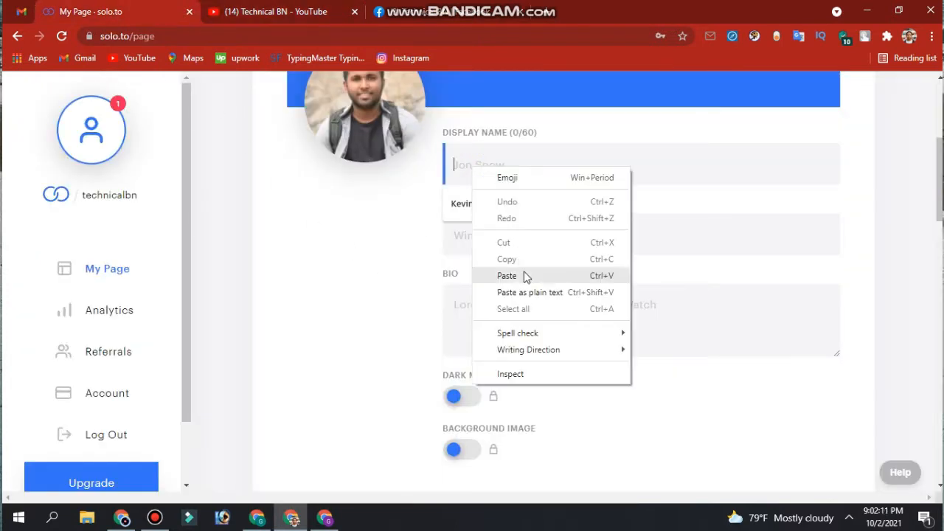
left_click(524, 276)
Step: Set the profile's location to BD
left_click(489, 235)
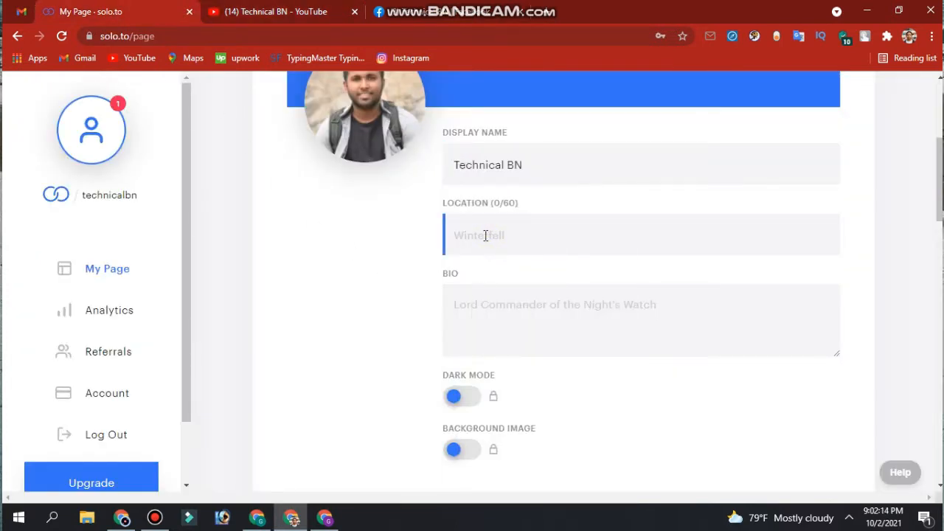
type("BD")
left_click(385, 308)
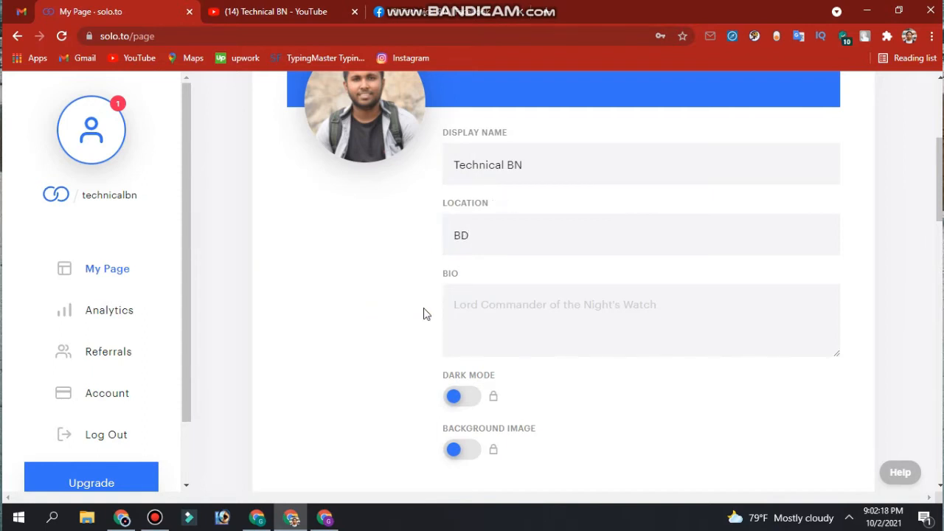
Step: Copy the Technical BN channel description from YouTube into the profile's bio and save the profile
scroll(423, 312, "down", 2)
key("ctrl+Tab")
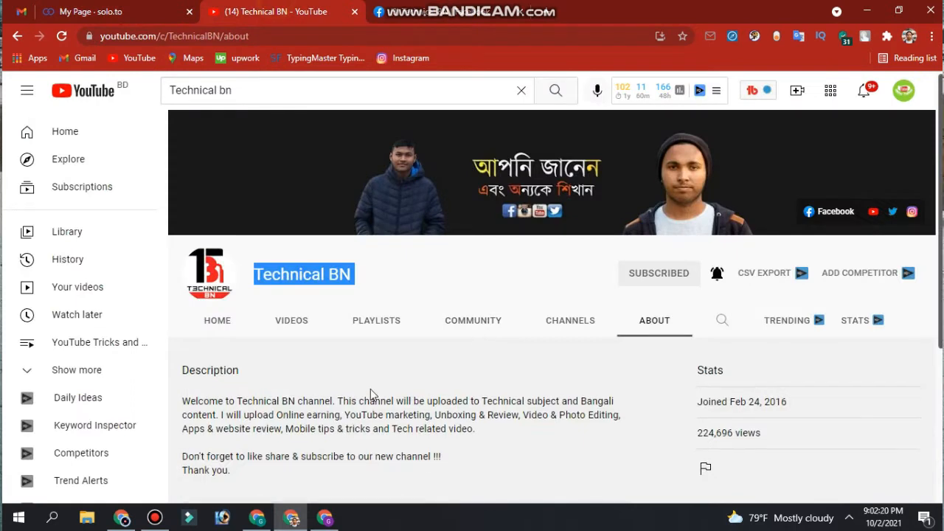
scroll(309, 361, "down", 2)
mouse_move(242, 337)
left_mouse_down()
mouse_move(183, 265)
mouse_move(249, 320)
mouse_move(253, 341)
left_mouse_up()
left_click(193, 266)
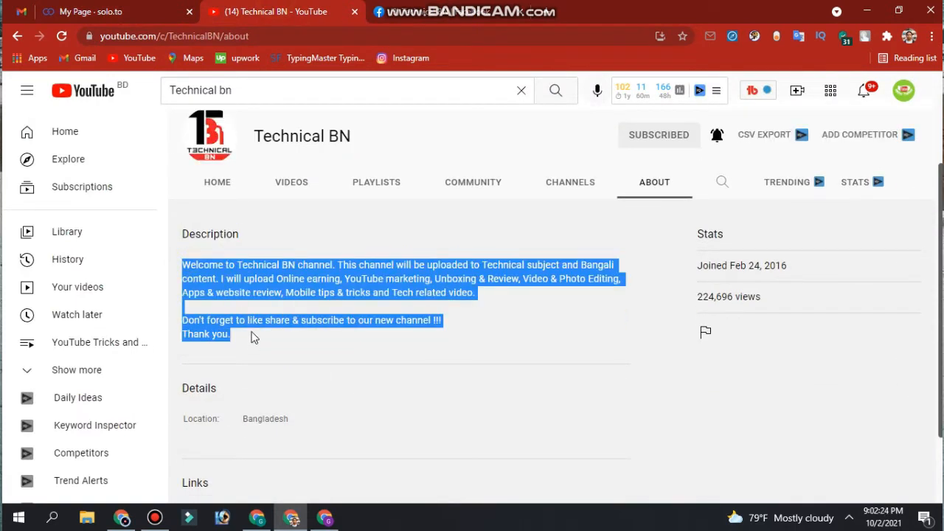
left_click(140, 11)
left_click(538, 167)
right_click(538, 168)
left_click(569, 279)
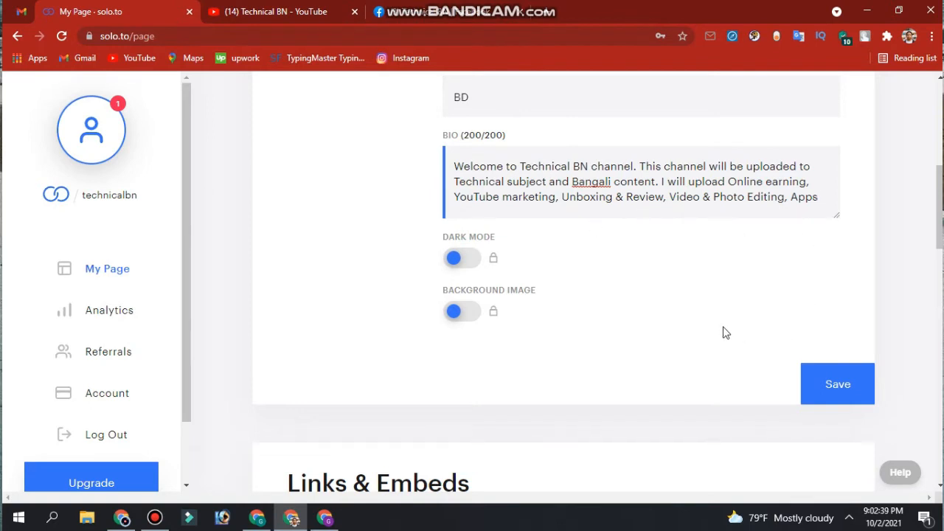
scroll(722, 332, "down", 2)
left_click(845, 251)
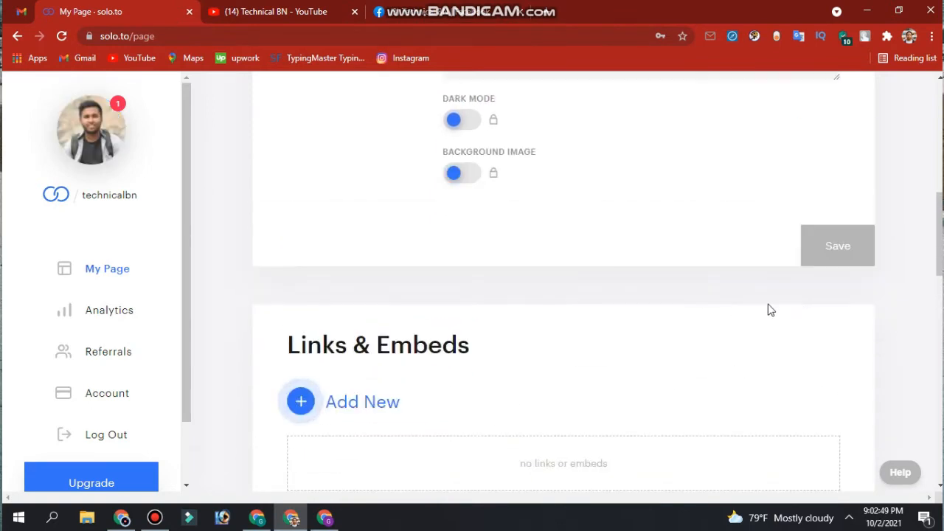
Step: Add a new link entry under Links & Embeds
scroll(611, 317, "down", 2)
left_click(310, 269)
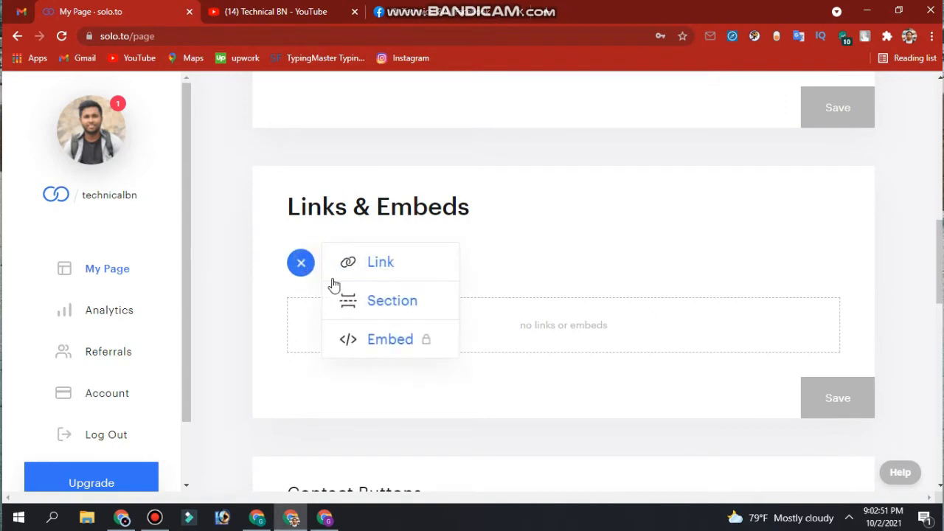
left_click(407, 273)
scroll(407, 272, "down", 2)
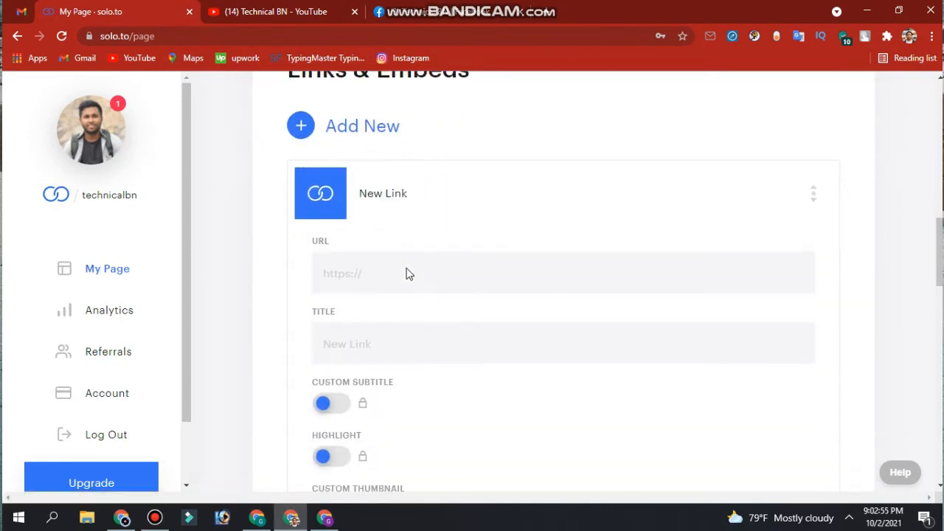
left_click(273, 11)
right_click(231, 35)
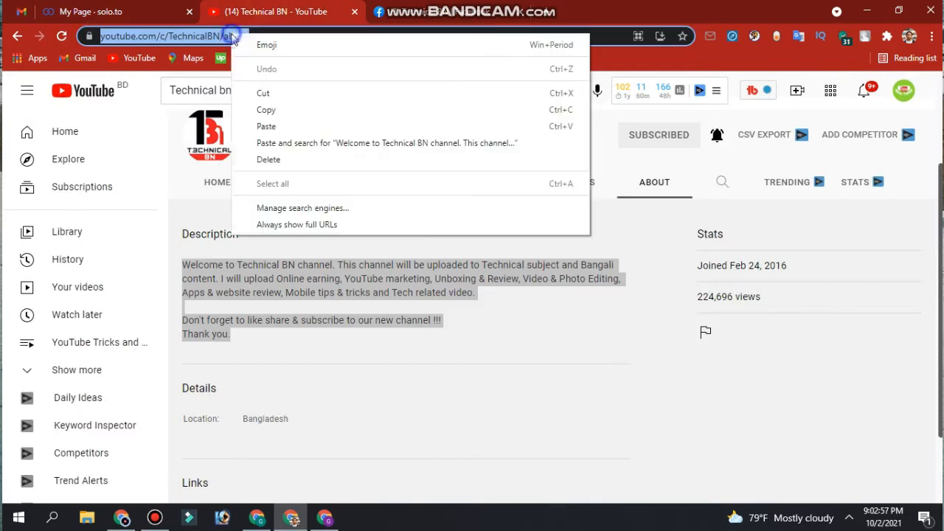
left_click(287, 112)
left_click(140, 9)
scroll(451, 268, "down", 1)
left_click(419, 140)
right_click(419, 140)
left_click(478, 251)
key("BackSpace")
key("BackSpace")
key("BackSpace")
key("BackSpace")
key("BackSpace")
Step: Title the link youtube, using the word copied from its URL, and finish editing the link
double_click(411, 134)
right_click(412, 136)
left_click(459, 184)
left_click(418, 206)
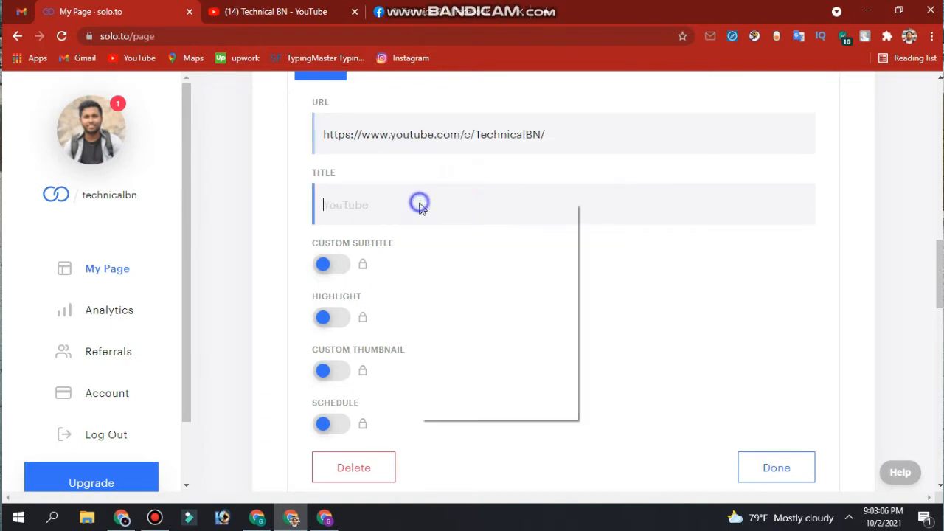
left_click(501, 312)
scroll(731, 371, "down", 2)
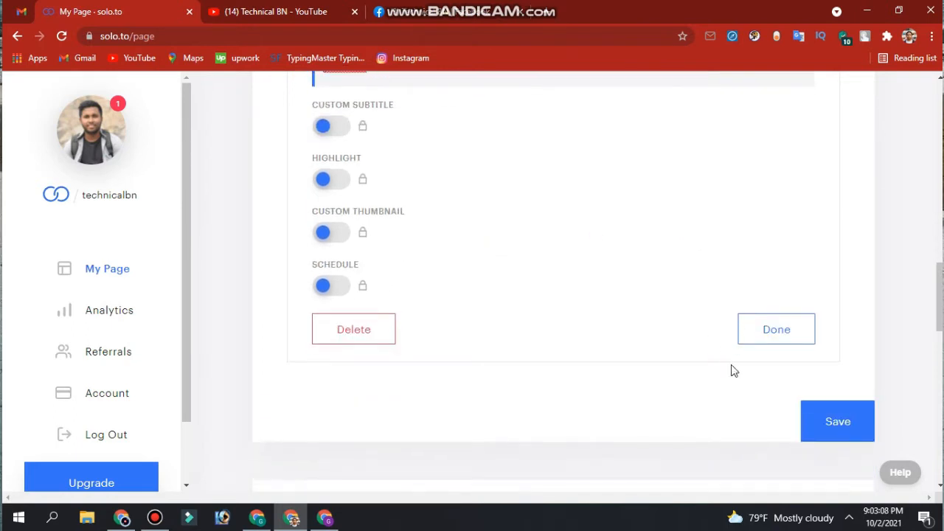
left_click(764, 337)
Step: Add a second link entry under Links & Embeds, above the youtube link
scroll(619, 356, "up", 5)
scroll(598, 358, "down", 2)
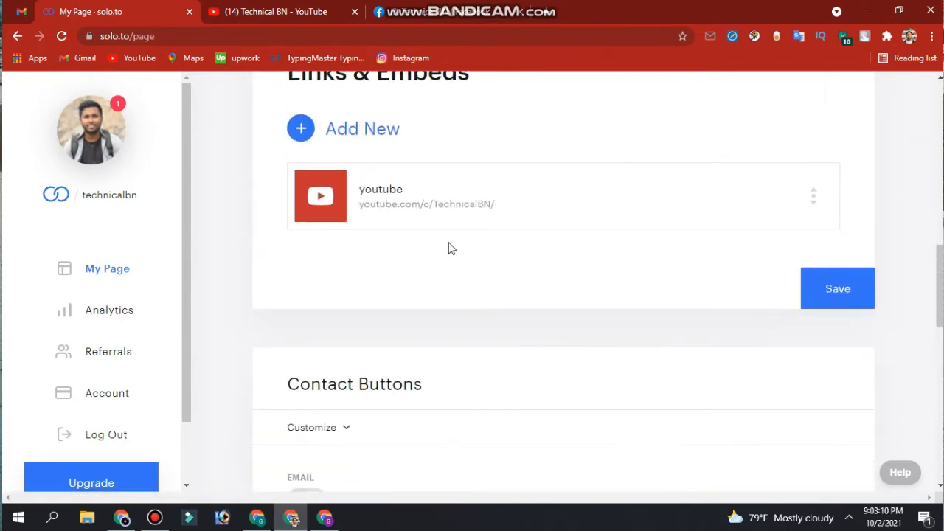
left_click(378, 130)
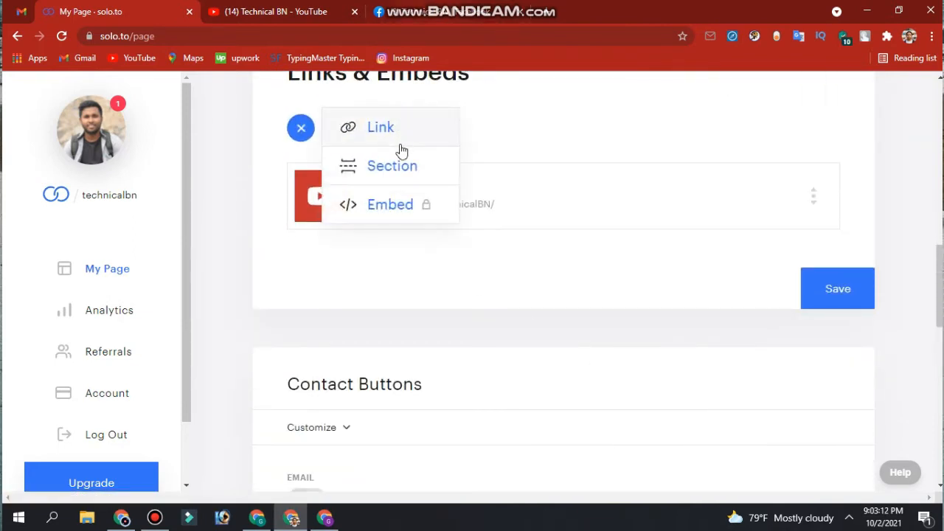
left_click(457, 7)
right_click(306, 37)
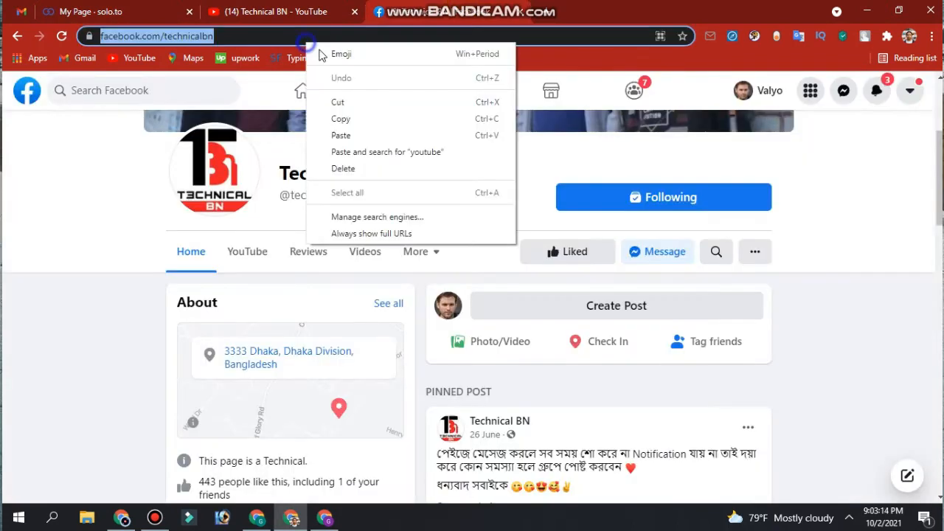
left_click(342, 118)
left_click(118, 5)
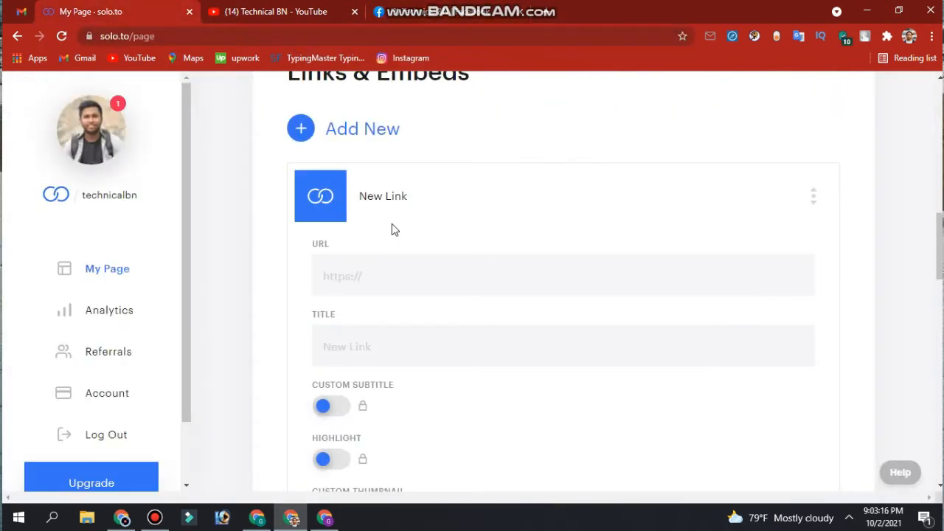
scroll(392, 222, "down", 2)
right_click(395, 136)
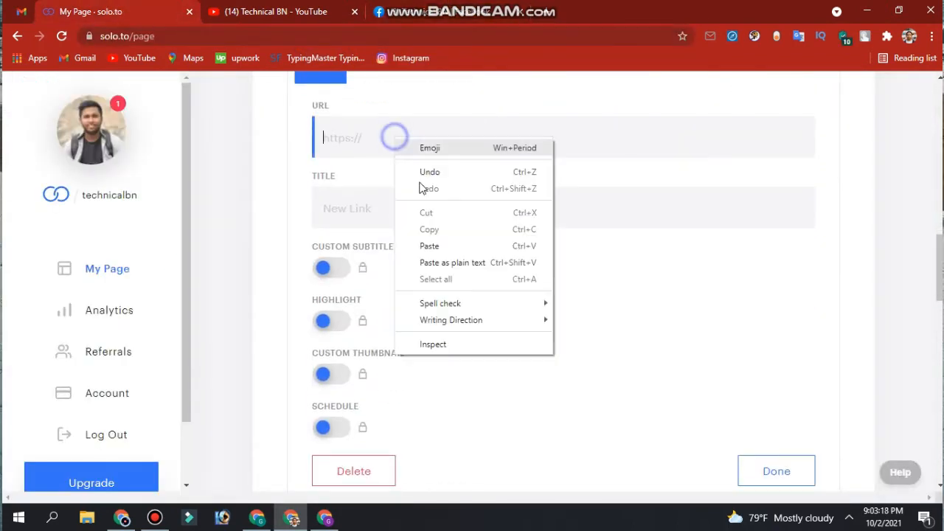
left_click(442, 245)
Step: Title the link facebook, using the word copied from its URL, and finish editing the link
double_click(415, 137)
right_click(415, 137)
left_click(457, 188)
right_click(394, 214)
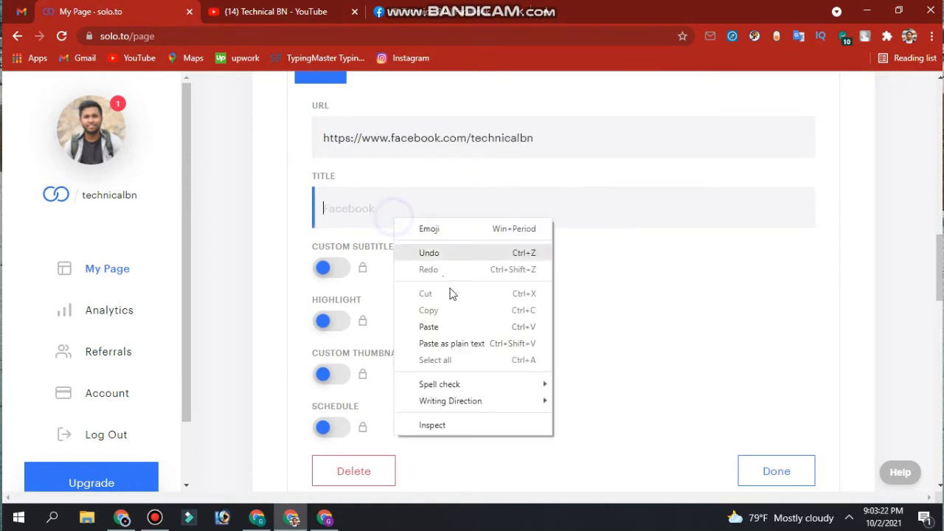
left_click(442, 327)
scroll(497, 312, "down", 2)
left_click(779, 333)
Step: Copy the page's public address, open solo.to/technicalbn in a new browser tab and examine the published profile
scroll(565, 337, "up", 15)
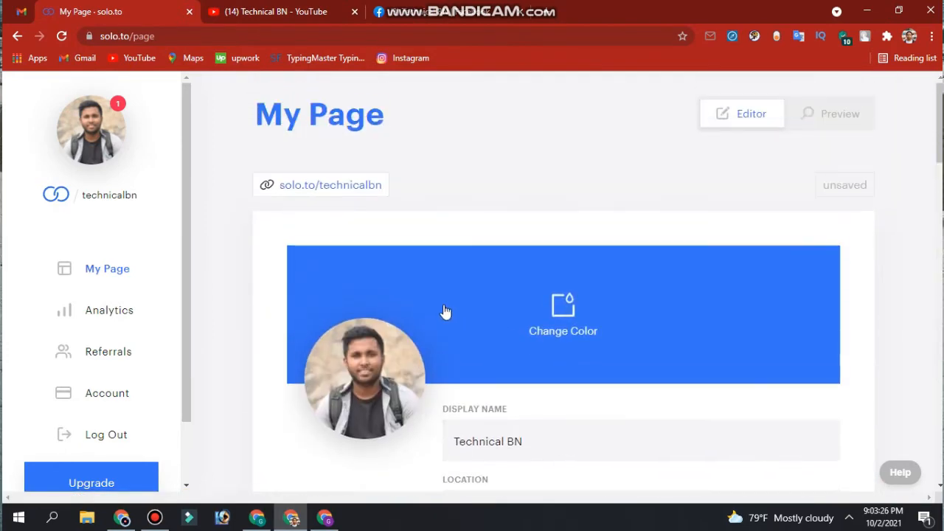
mouse_move(342, 193)
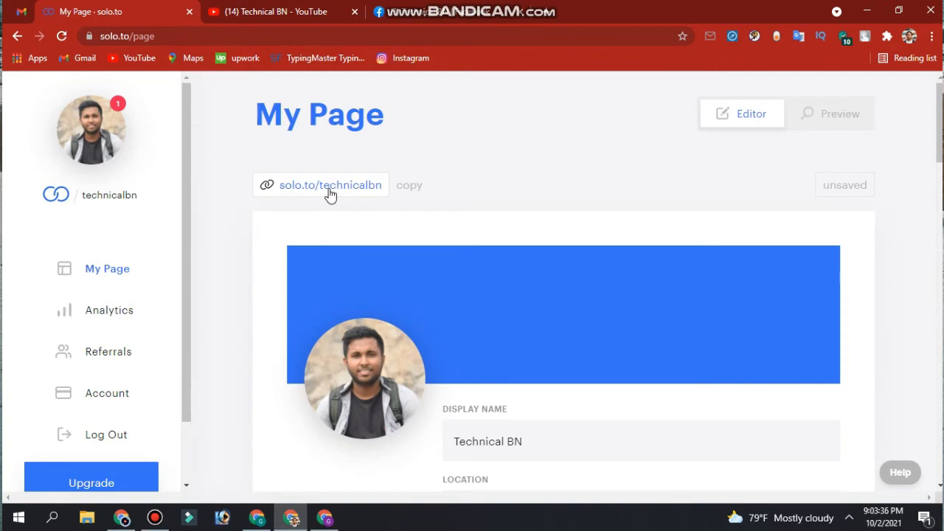
left_click(330, 193)
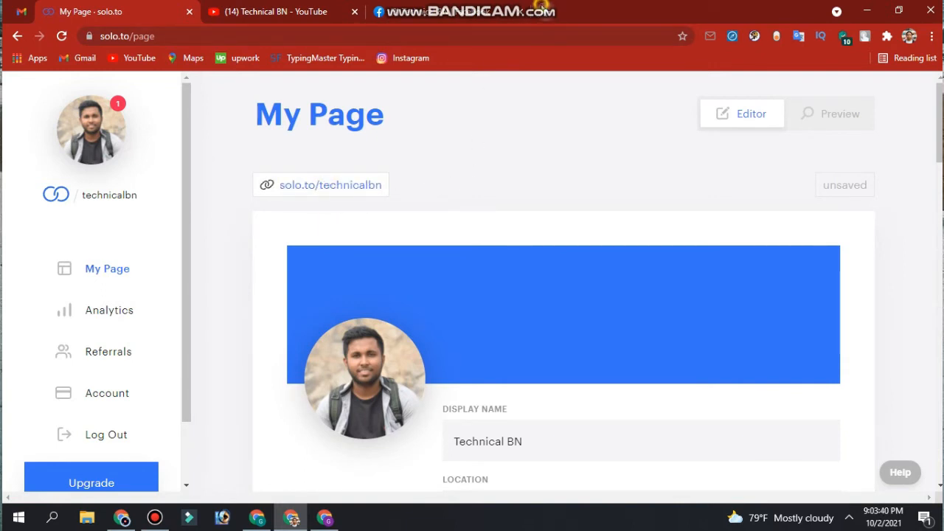
left_click(543, 11)
right_click(460, 34)
left_click(492, 127)
key("Return")
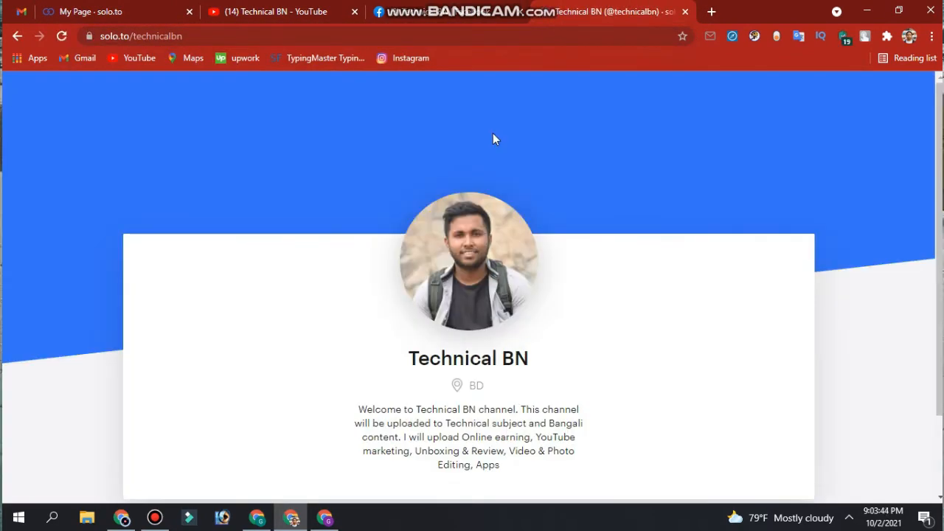
scroll(520, 130, "down", 2)
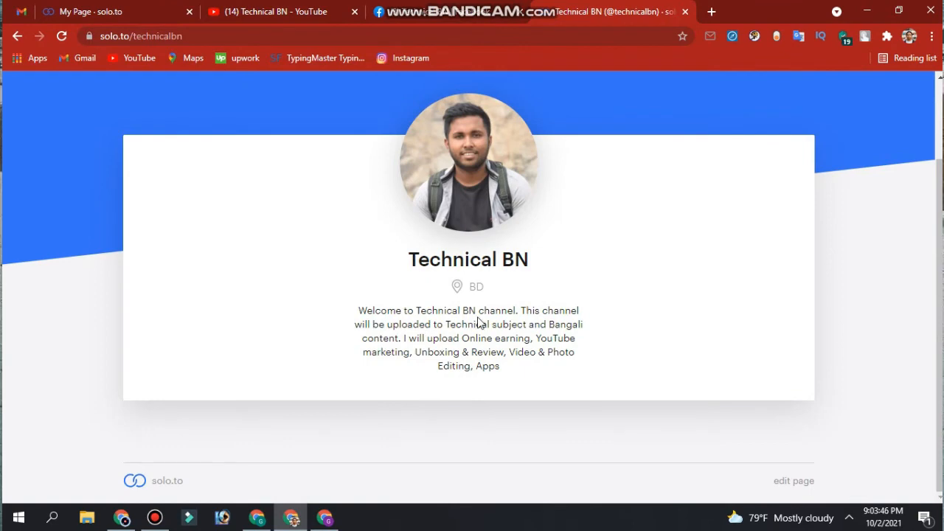
scroll(421, 370, "up", 1)
scroll(422, 370, "down", 1)
Step: Return to the My Page editor and save the Links & Embeds section with the facebook and youtube links
left_click(155, 11)
scroll(517, 306, "down", 5)
scroll(516, 306, "down", 7)
scroll(518, 312, "up", 3)
scroll(536, 324, "down", 3)
left_click(847, 235)
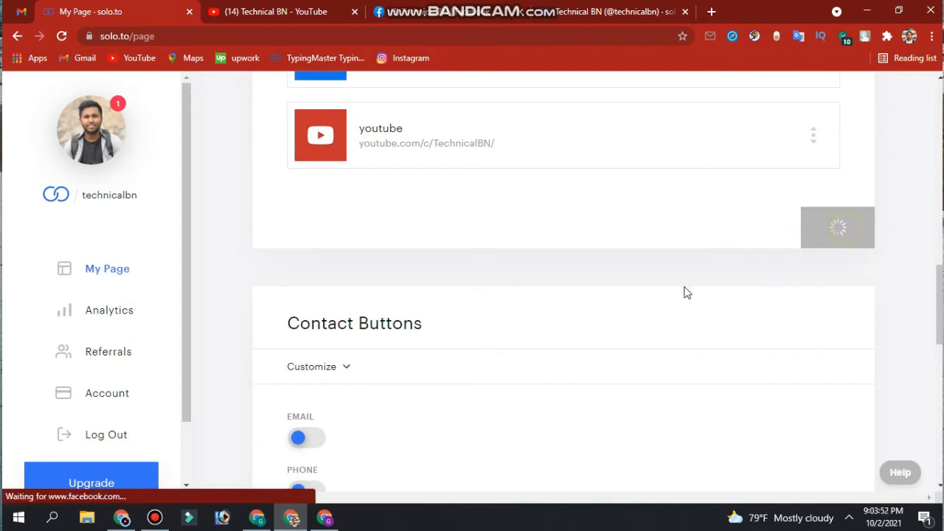
scroll(651, 312, "up", 2)
Step: Reload the public solo.to/technicalbn page and examine its profile name, bio and link buttons
left_click(645, 9)
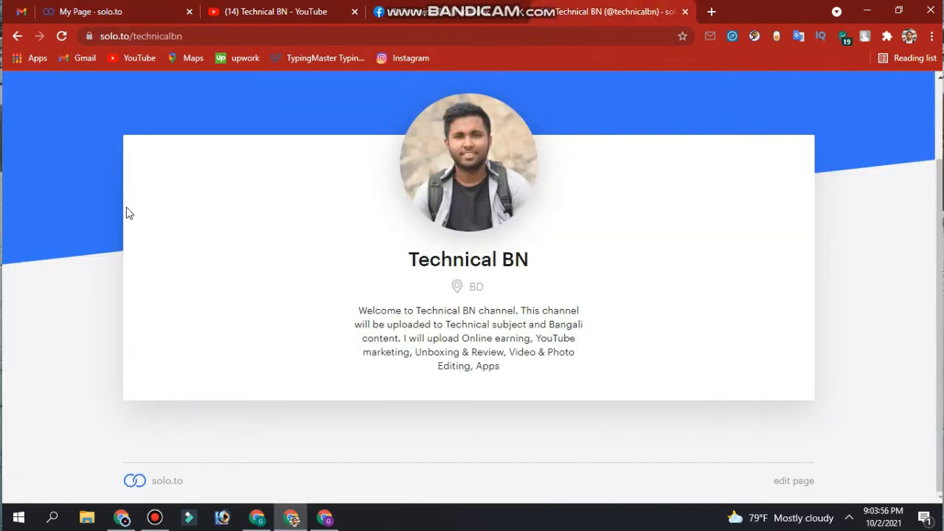
left_click(61, 38)
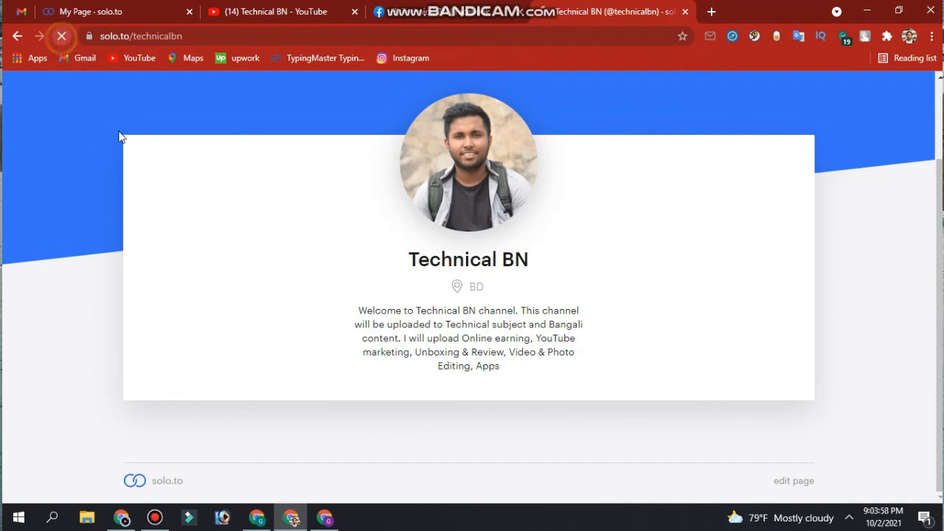
scroll(494, 423, "down", 2)
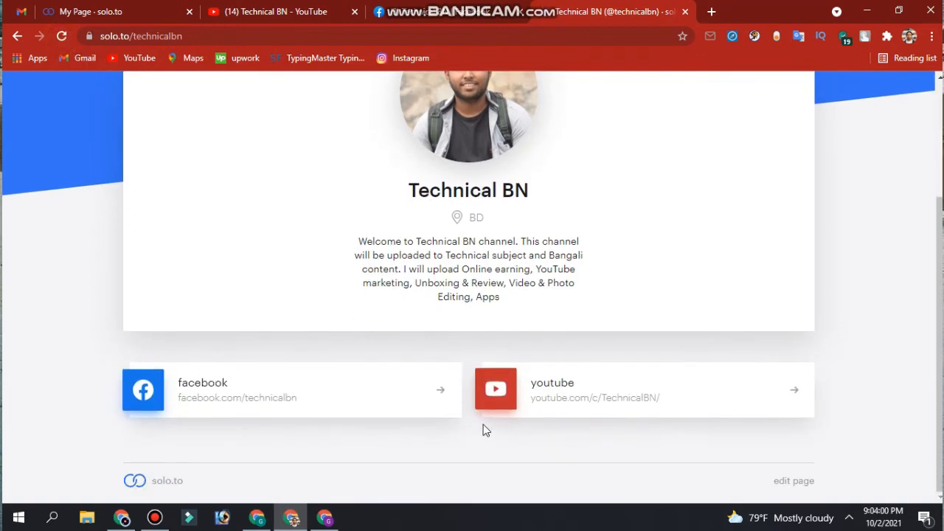
scroll(343, 272, "up", 2)
scroll(486, 332, "down", 2)
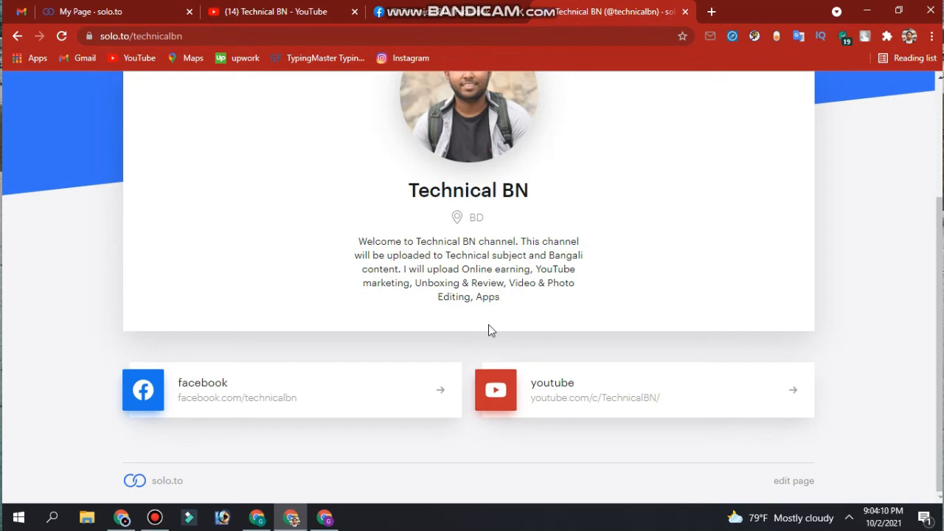
left_click_drag(409, 190, 561, 198)
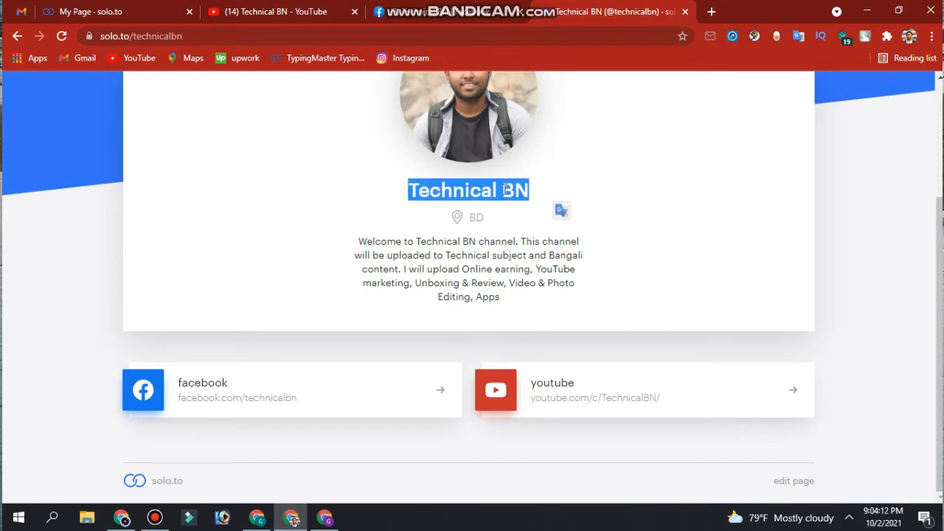
scroll(508, 207, "up", 3)
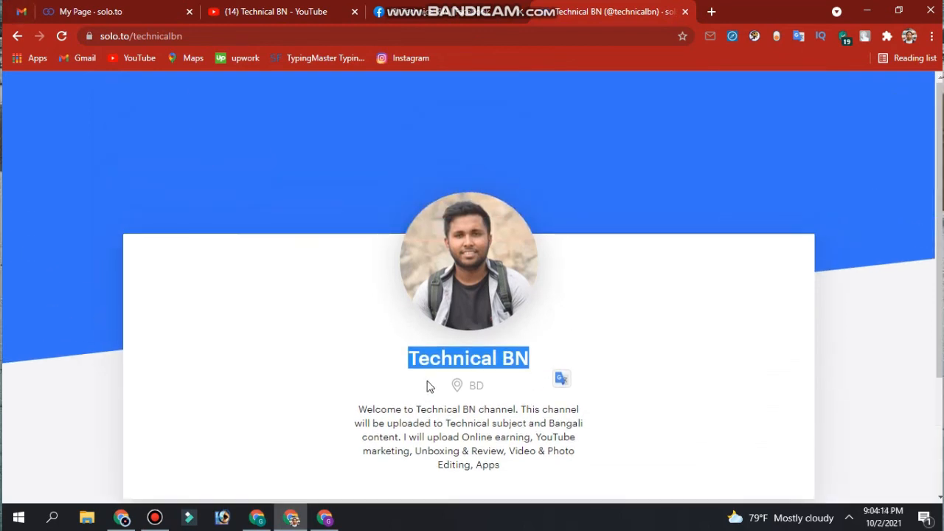
scroll(413, 373, "down", 2)
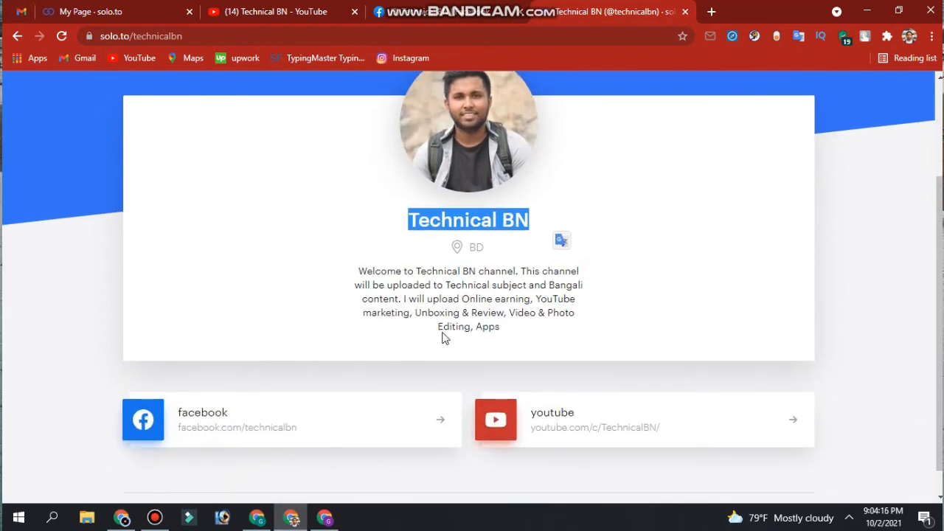